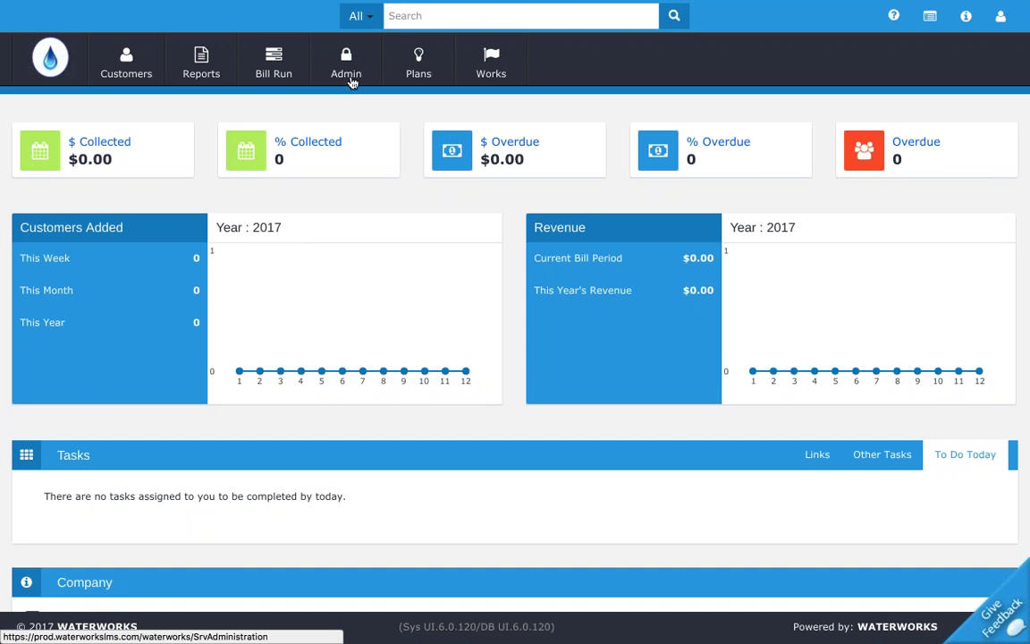
# Step: Open the Customers import setup tool in the administration area and download its import template
pyautogui.click(363, 83)
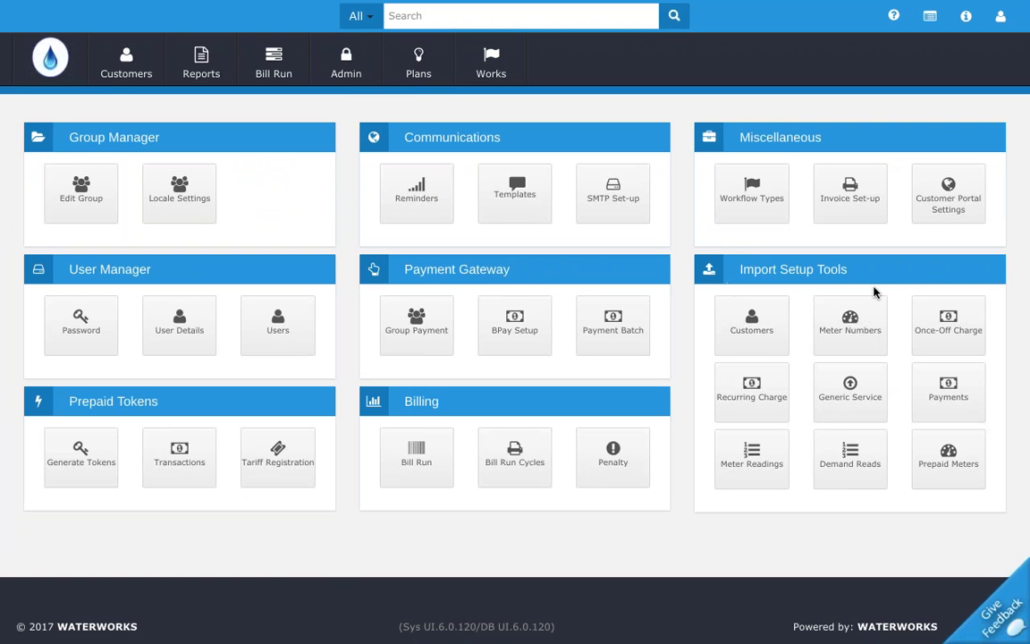
pyautogui.click(757, 350)
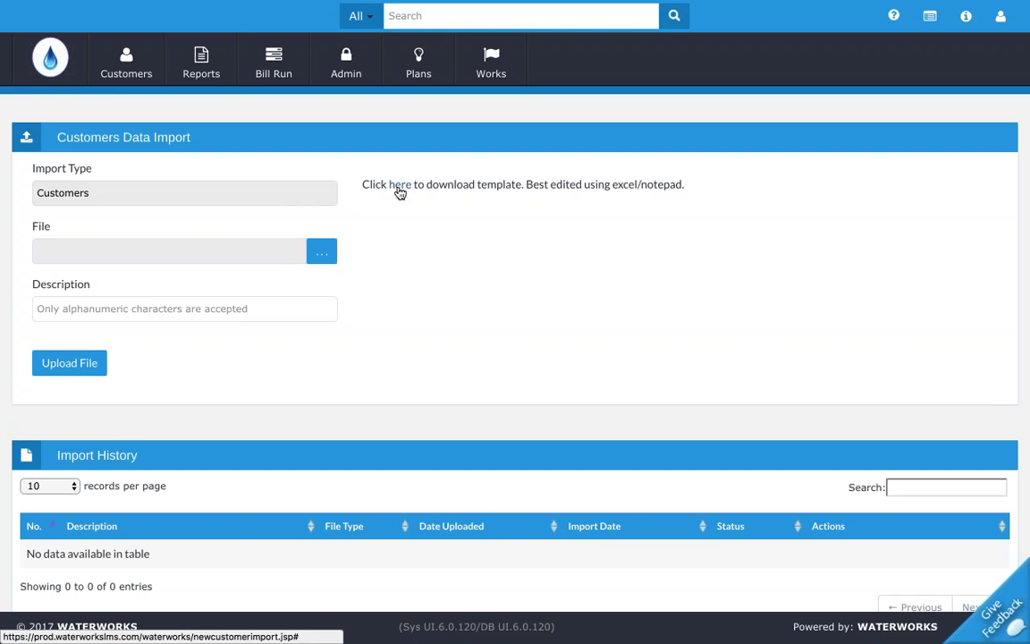
pyautogui.click(399, 186)
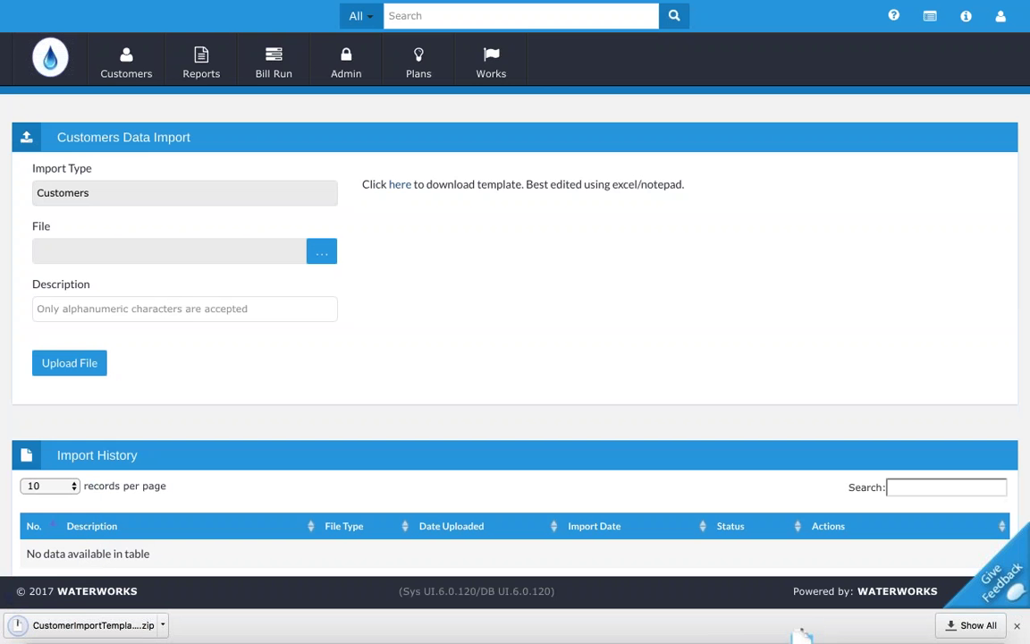
# Step: Open Customer Import Template.csv from the downloaded CustomerImportTemplate (1) folder in Excel
pyautogui.click(84, 625)
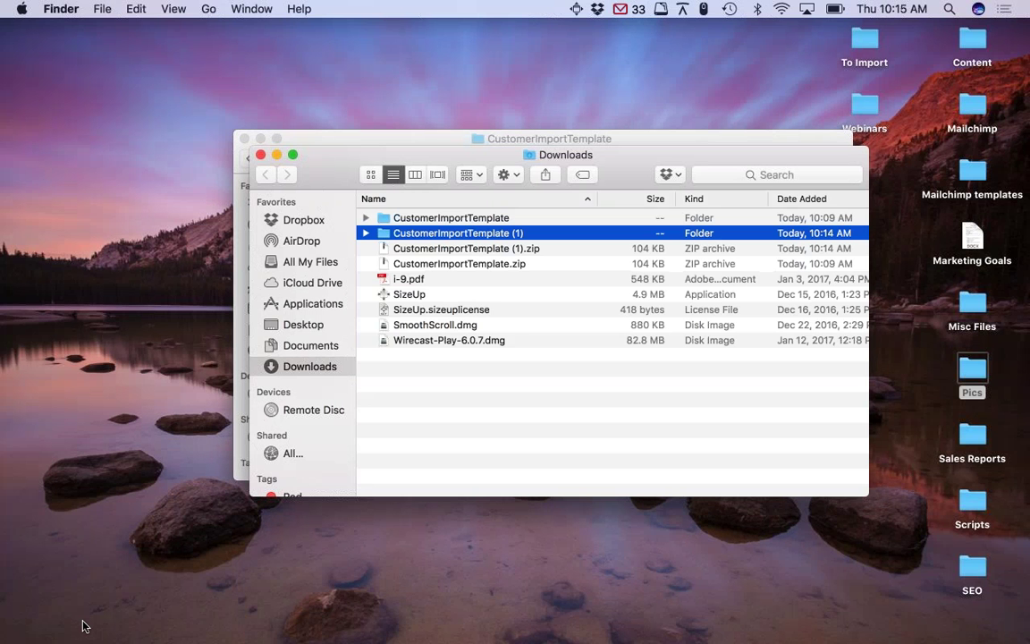
pyautogui.doubleClick(445, 233)
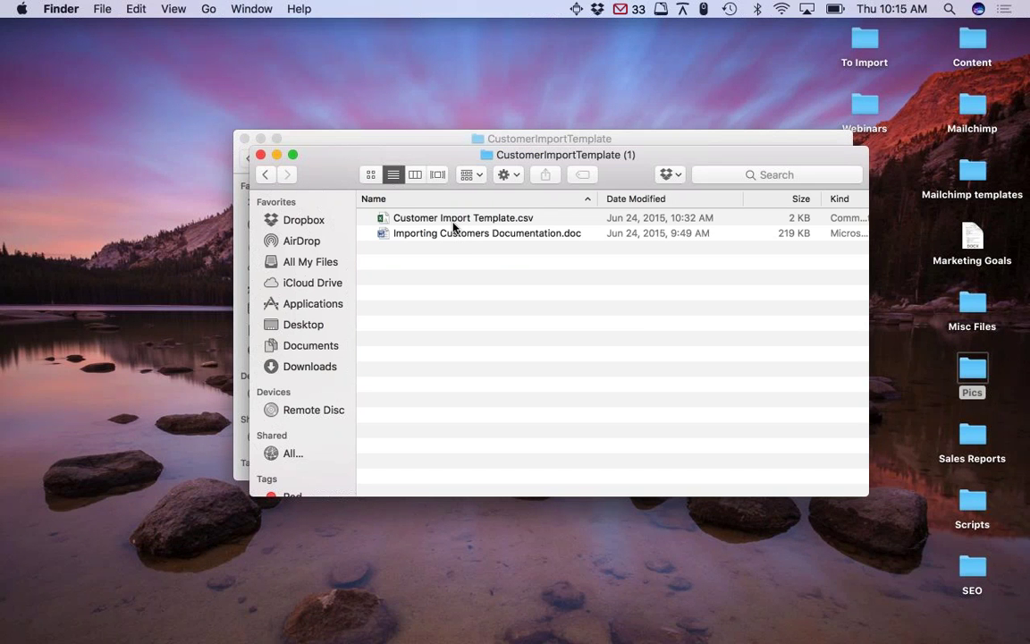
pyautogui.doubleClick(453, 221)
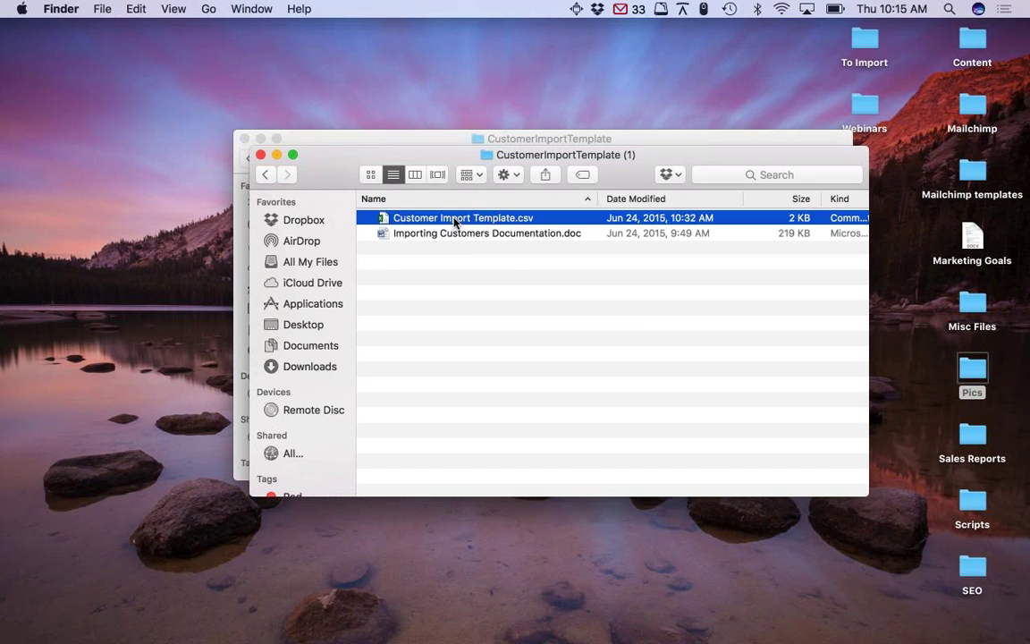
pyautogui.click(631, 275)
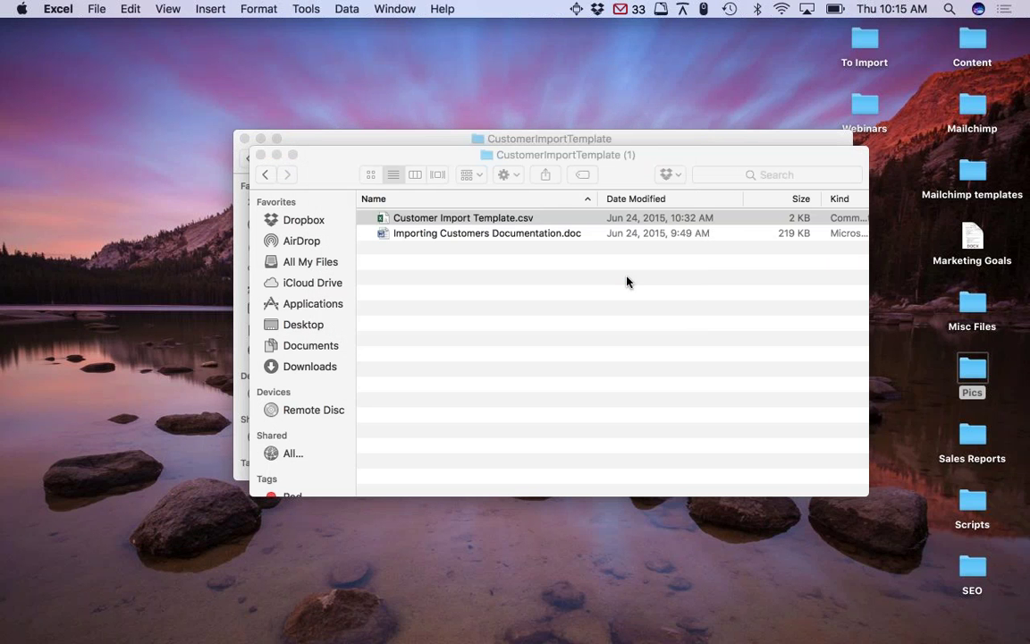
pyautogui.moveTo(860, 642)
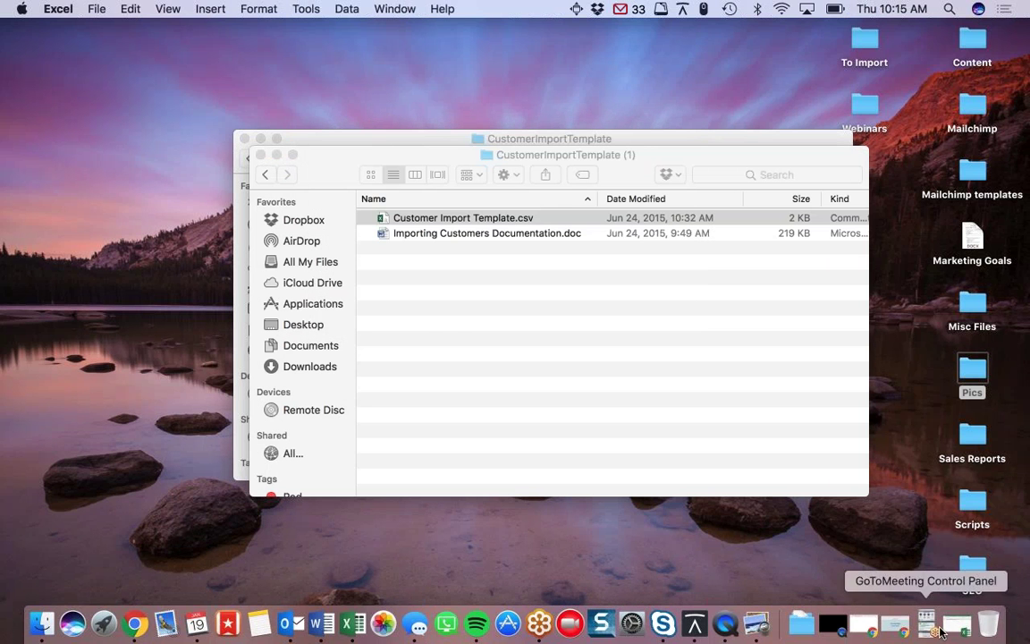
pyautogui.click(959, 625)
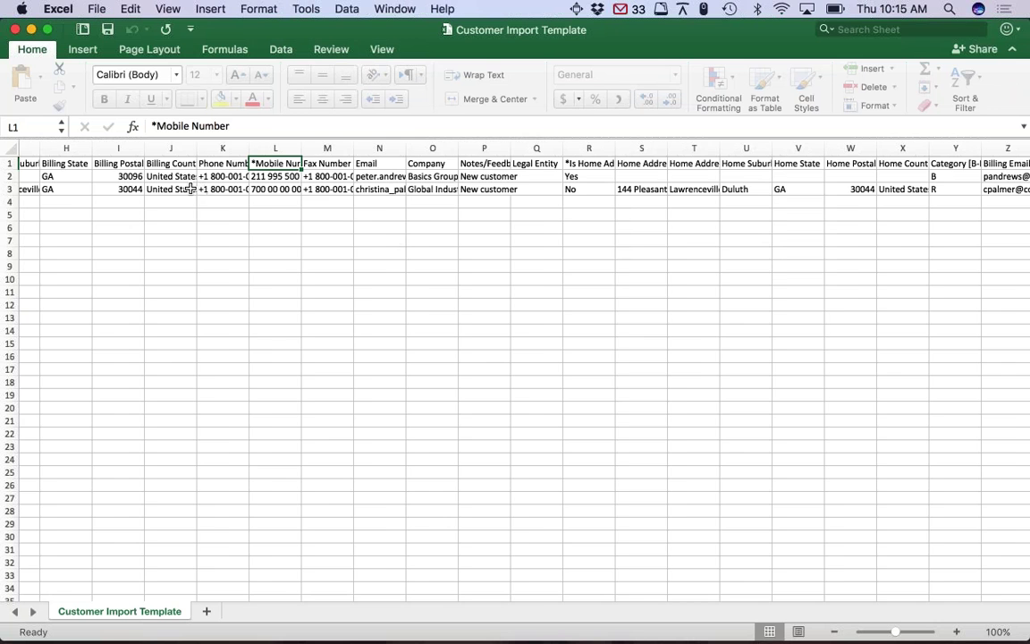
# Step: Examine the two sample customer rows and the column headers from Salutation through Billing Suburb in the template
pyautogui.hscroll(-5, 223, 191)
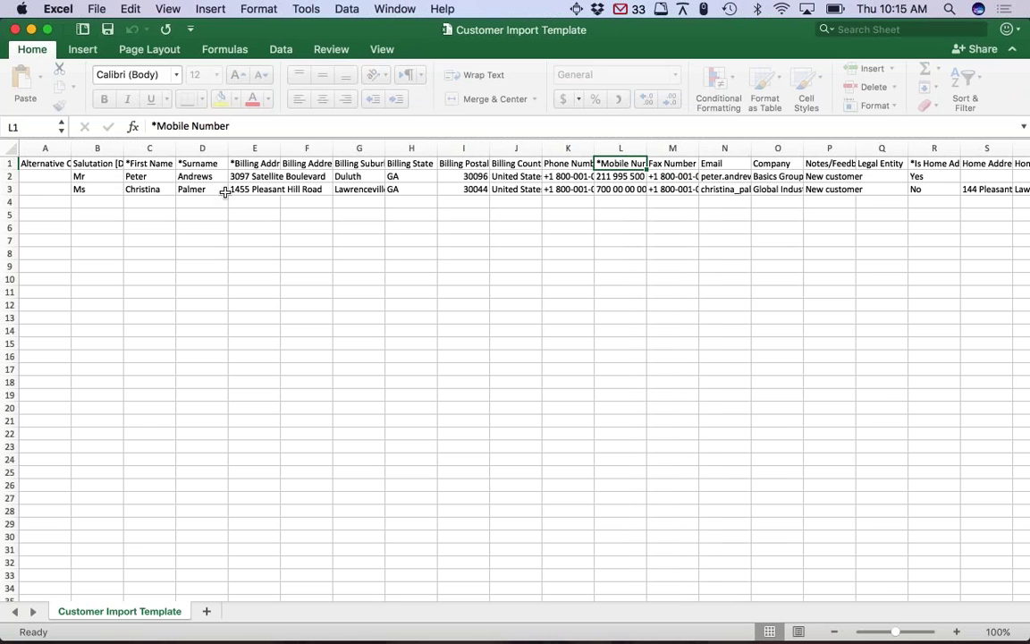
pyautogui.click(142, 176)
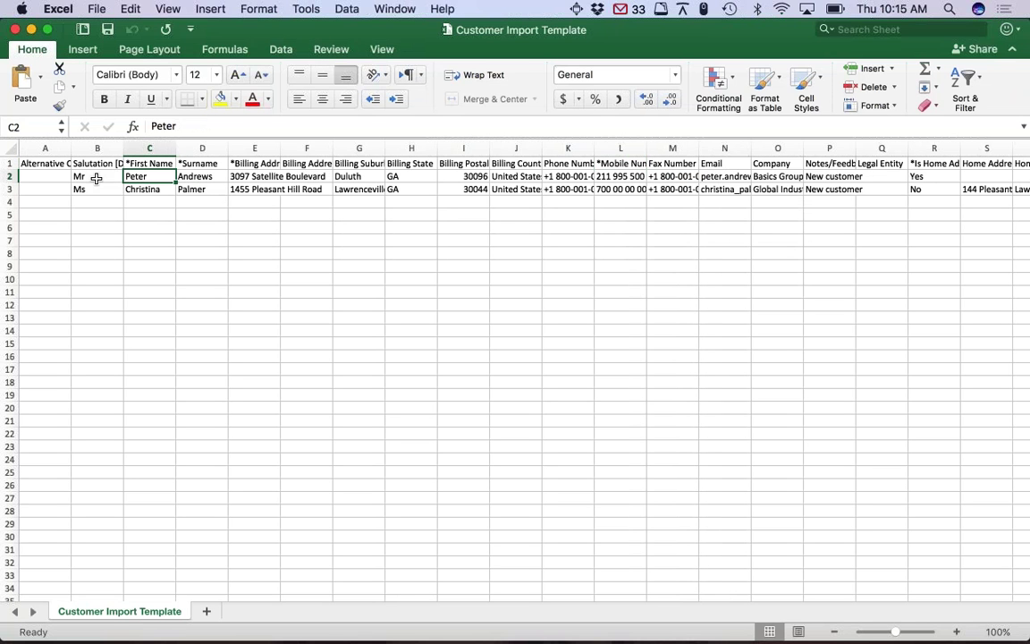
pyautogui.press('Down')
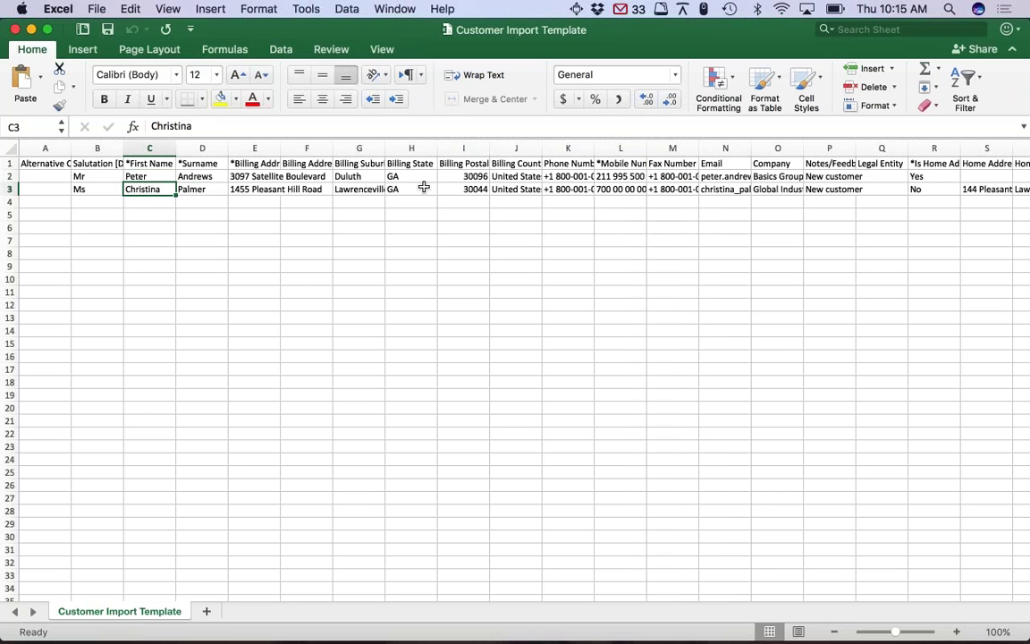
pyautogui.moveTo(97, 164); pyautogui.dragTo(379, 164)
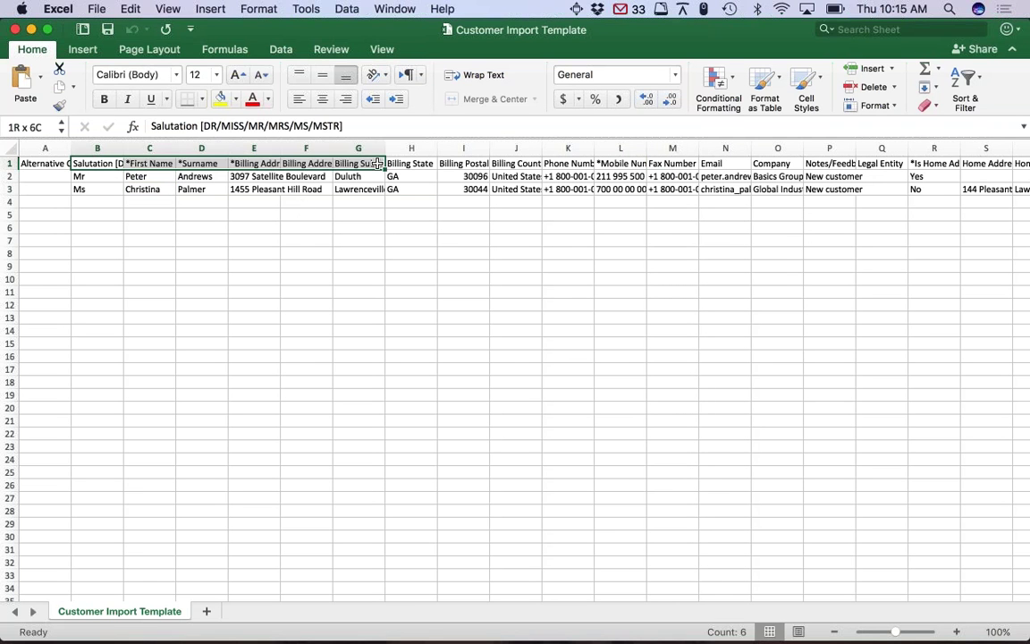
pyautogui.click(275, 198)
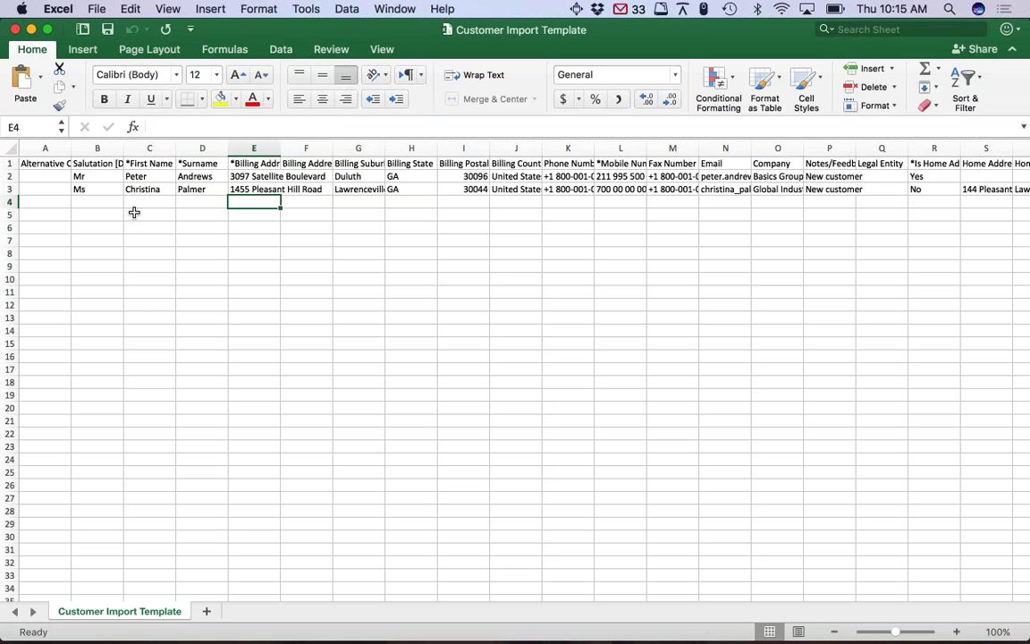
# Step: Review the template's header fields from First Name to Email, checking which ones are marked with an asterisk
pyautogui.click(198, 164)
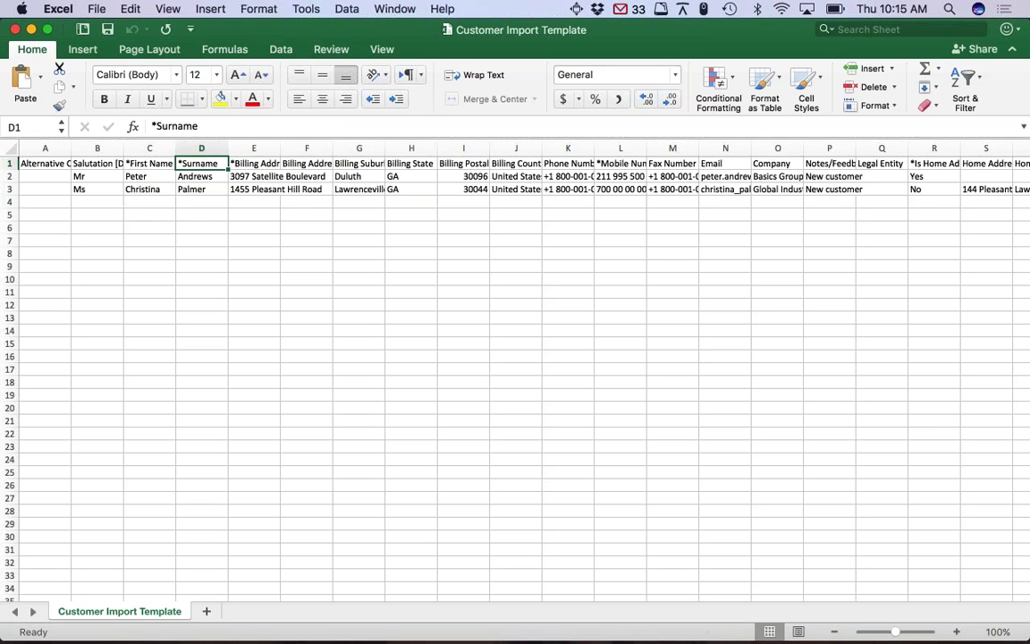
pyautogui.click(147, 164)
pyautogui.press('Right')
pyautogui.press('Right')
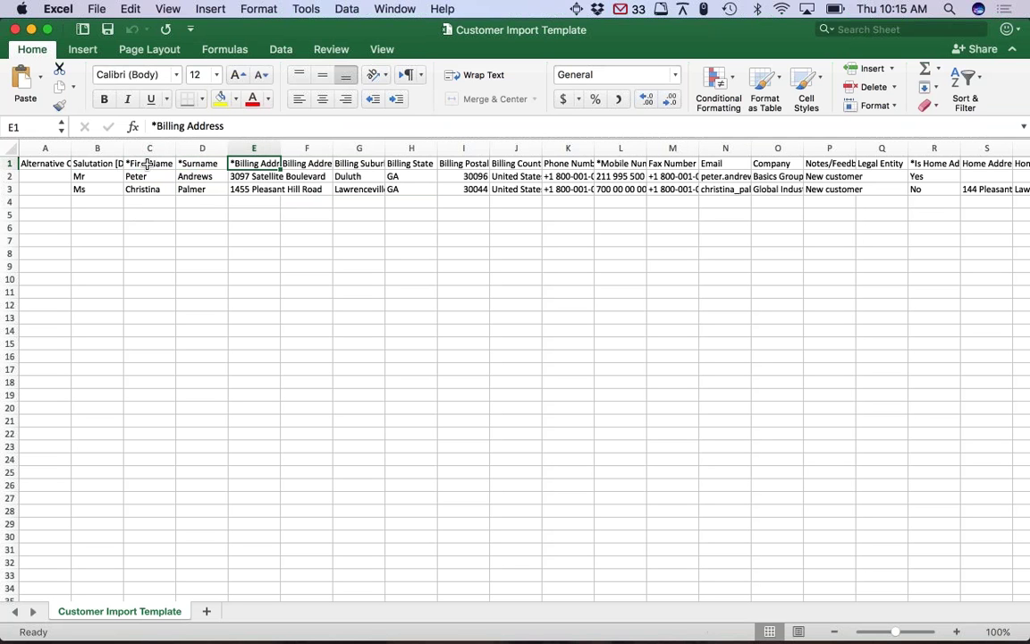
pyautogui.press('Right')
pyautogui.press('Right')
pyautogui.press('Right')
pyautogui.press('Right')
pyautogui.press('Right')
pyautogui.press('Right')
pyautogui.press('Right')
pyautogui.press('Right')
pyautogui.press('Right')
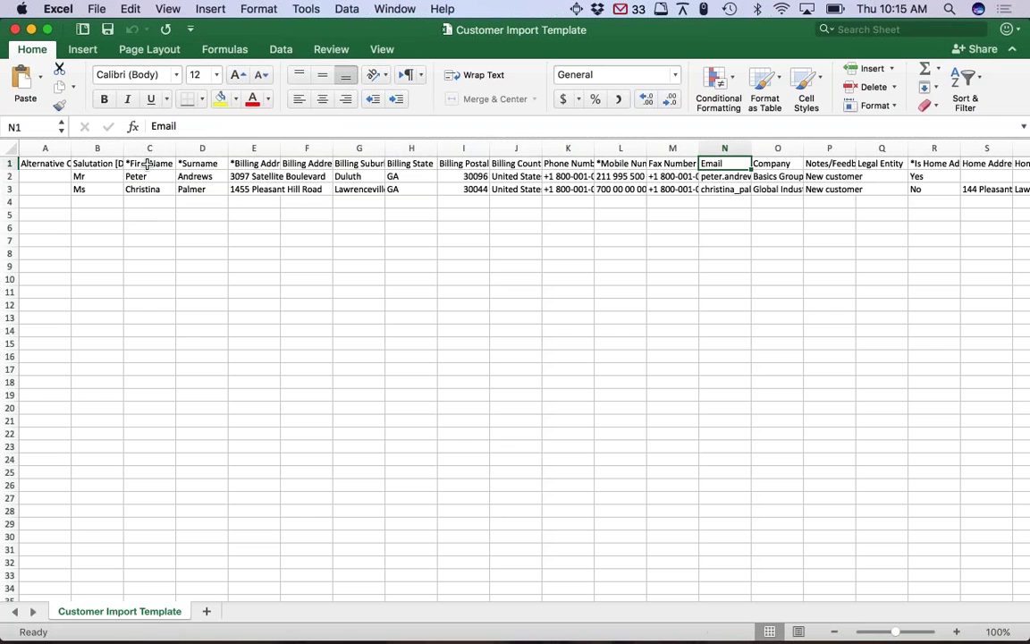
pyautogui.press('Down')
pyautogui.press('Down')
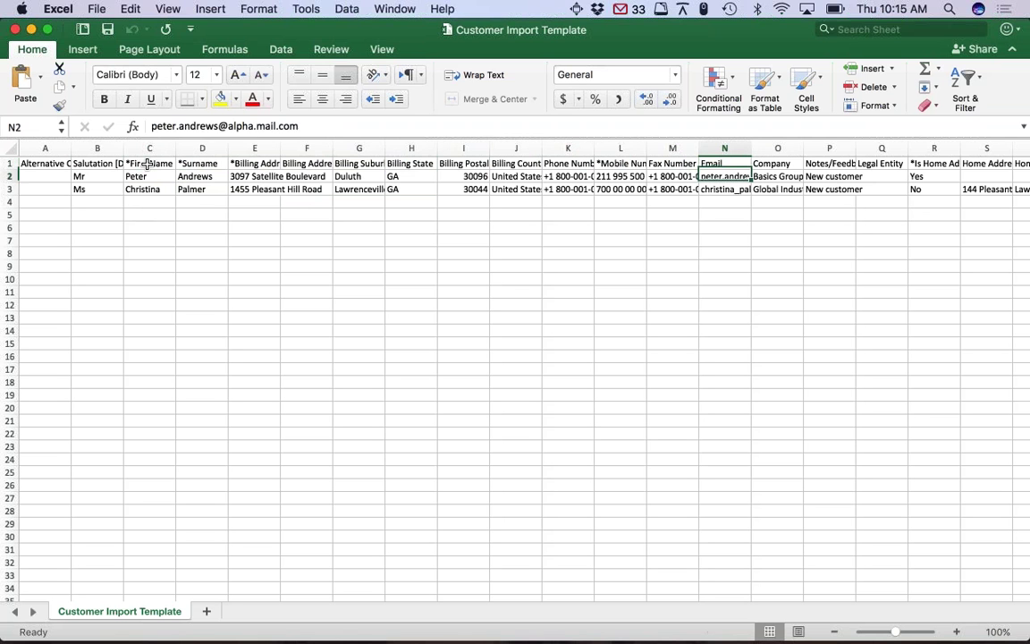
pyautogui.press('Left')
pyautogui.press('Left')
pyautogui.press('Up')
pyautogui.press('Up')
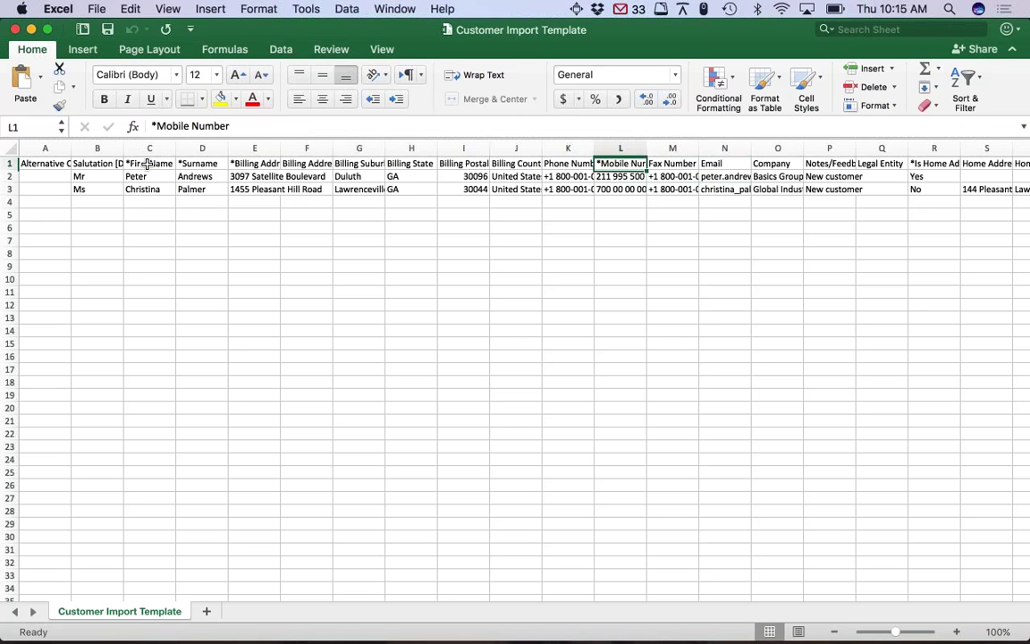
pyautogui.press('Left')
pyautogui.press('Right')
pyautogui.press('Right')
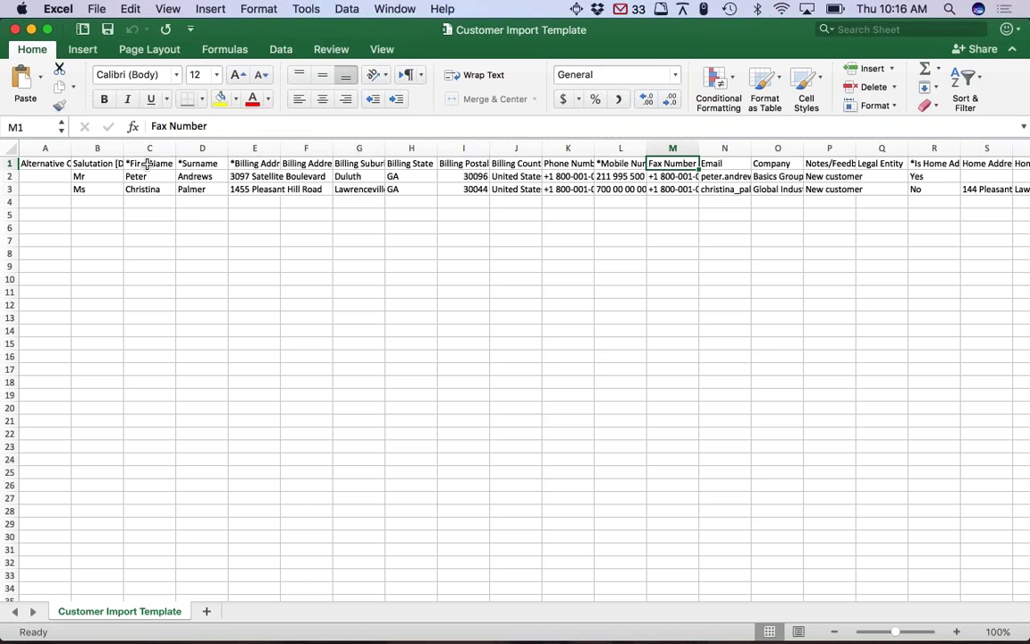
# Step: Highlight the sample rows and the empty cells below them to examine where the customer data goes
pyautogui.moveTo(82, 177); pyautogui.dragTo(948, 190)
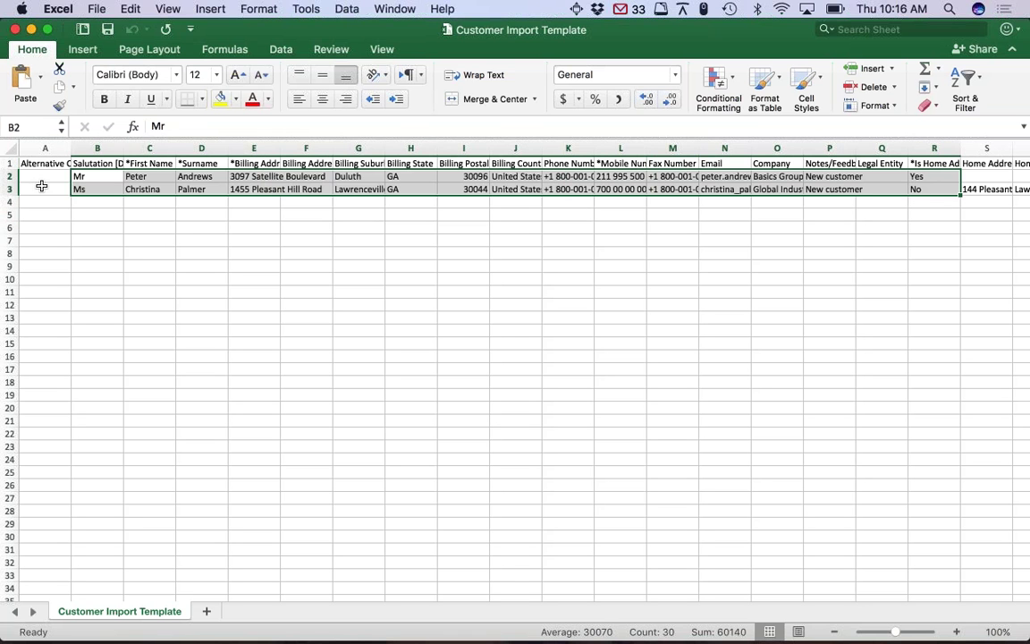
pyautogui.moveTo(41, 188); pyautogui.dragTo(166, 421)
pyautogui.moveTo(587, 590); pyautogui.dragTo(547, 390)
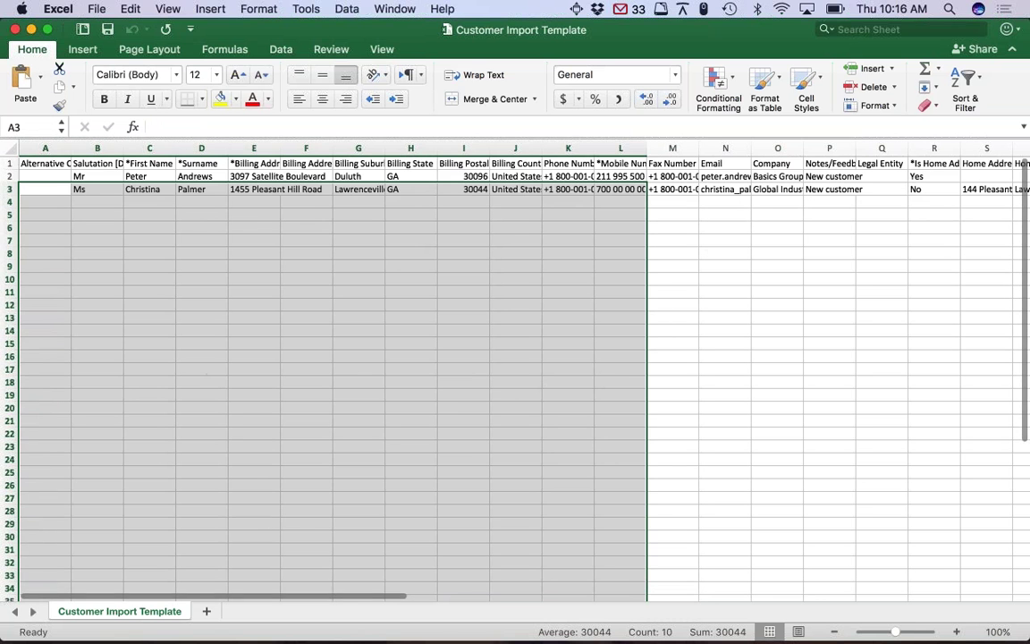
# Step: Close the template, switch back to the Waterworks customer import page and enter TEST as the description
pyautogui.click(13, 30)
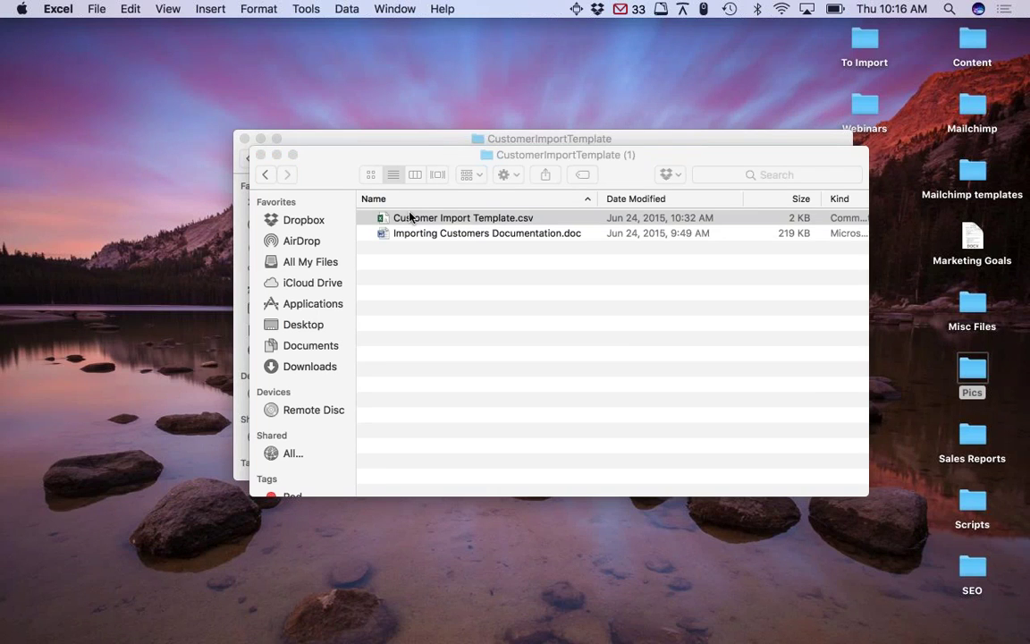
pyautogui.hotkey('ctrl', 'Right')
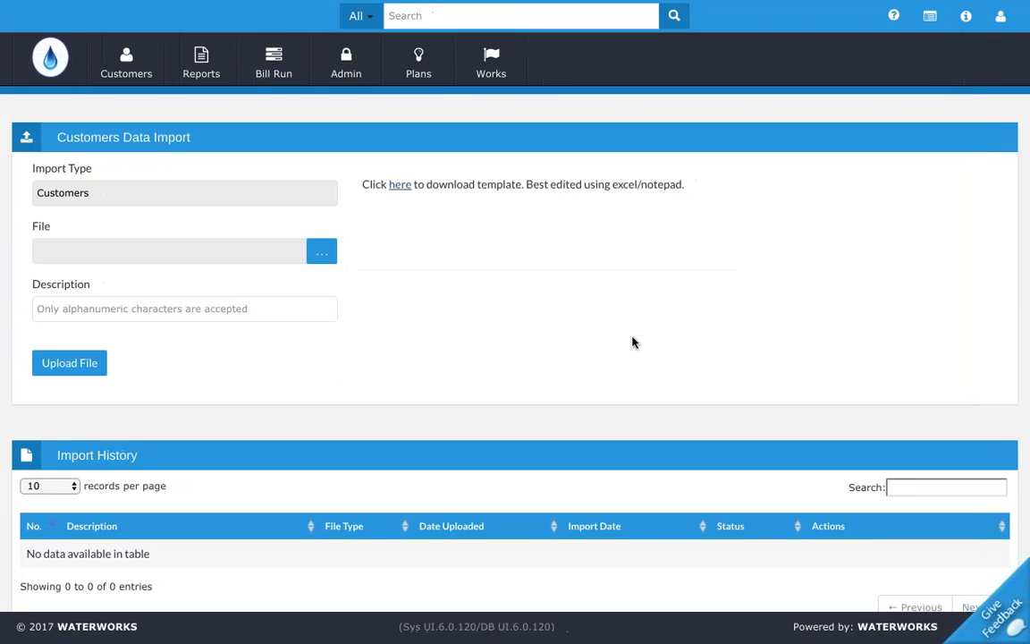
pyautogui.click(185, 309)
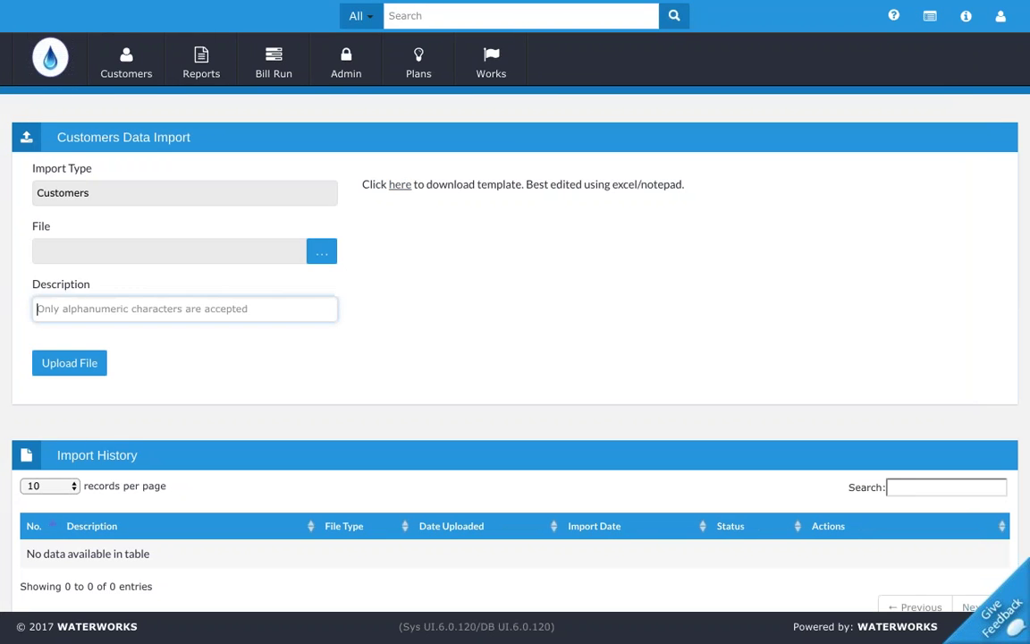
pyautogui.write('TEST')
pyautogui.press('Down')
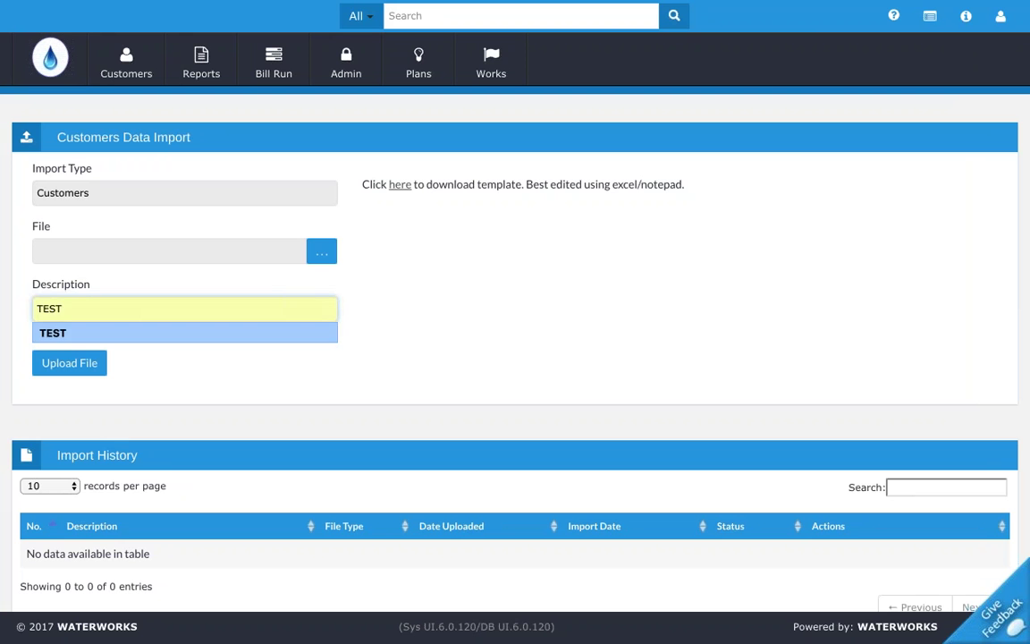
pyautogui.press('Return')
# Step: Choose Customer List.csv from the To Import folder as the import file and upload it
pyautogui.click(324, 257)
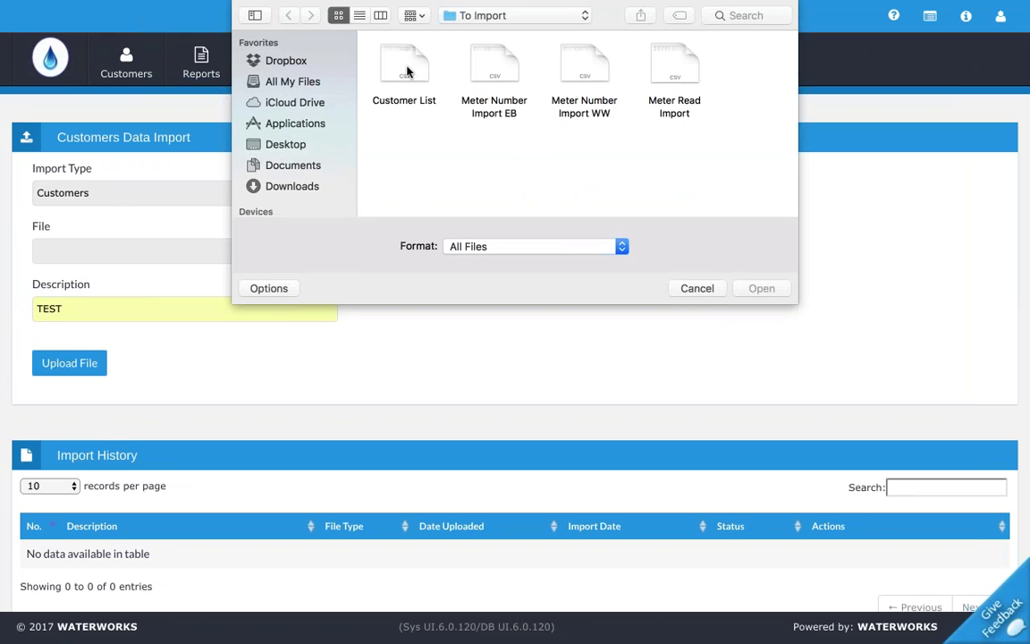
pyautogui.click(407, 71)
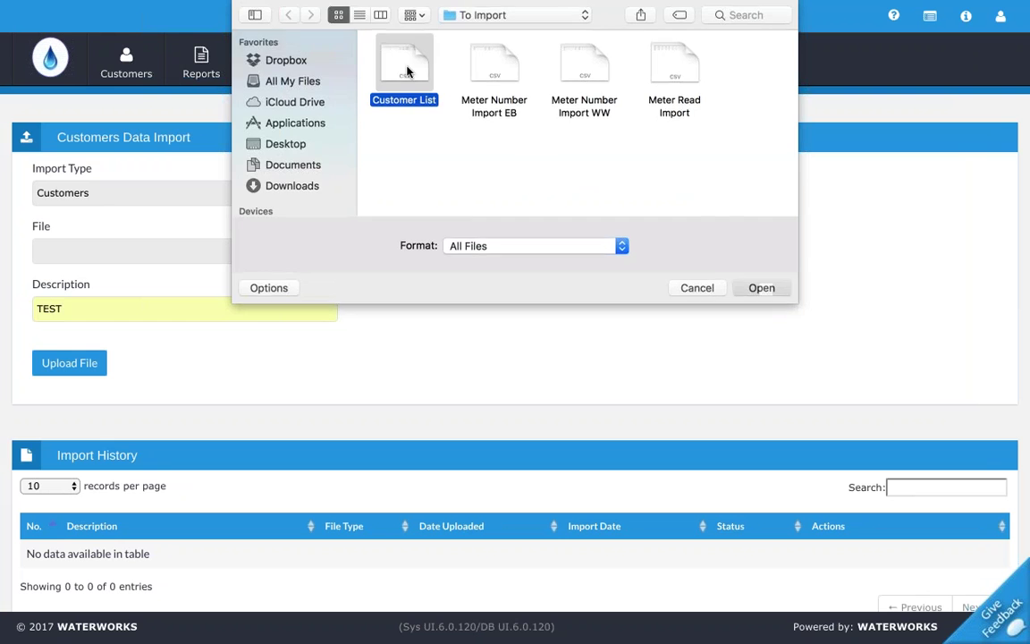
pyautogui.click(761, 287)
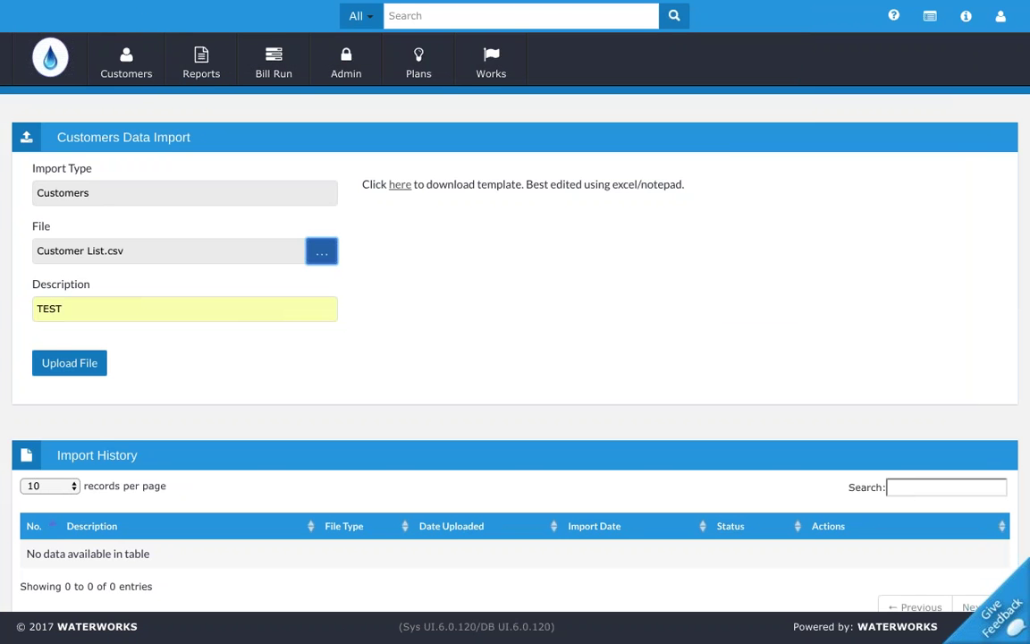
pyautogui.click(89, 373)
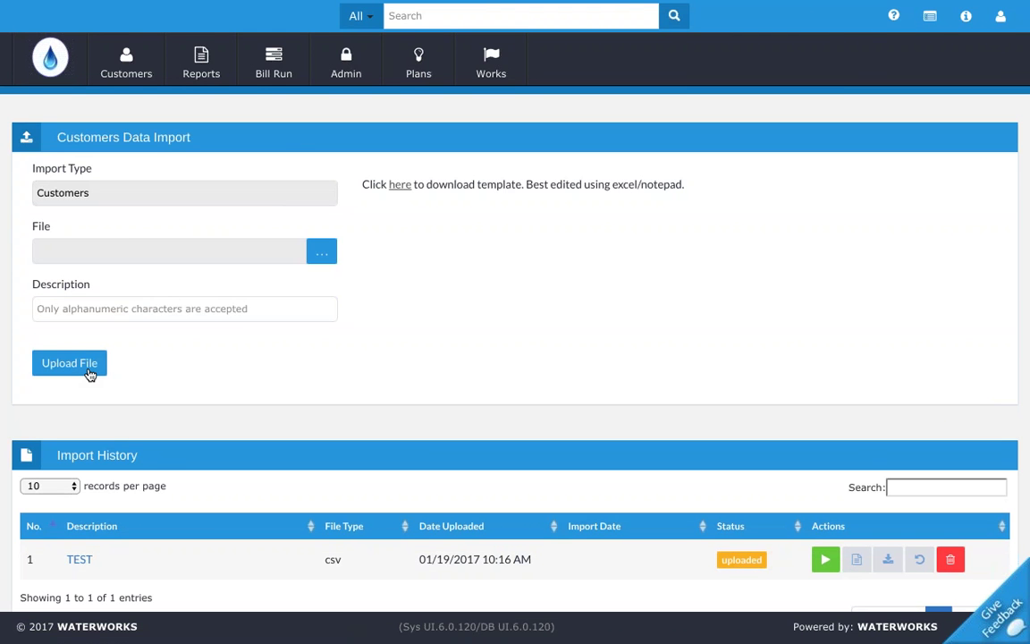
# Step: Run the import of the uploaded TEST file from the import history and confirm it
pyautogui.scroll(-2, 223, 556)
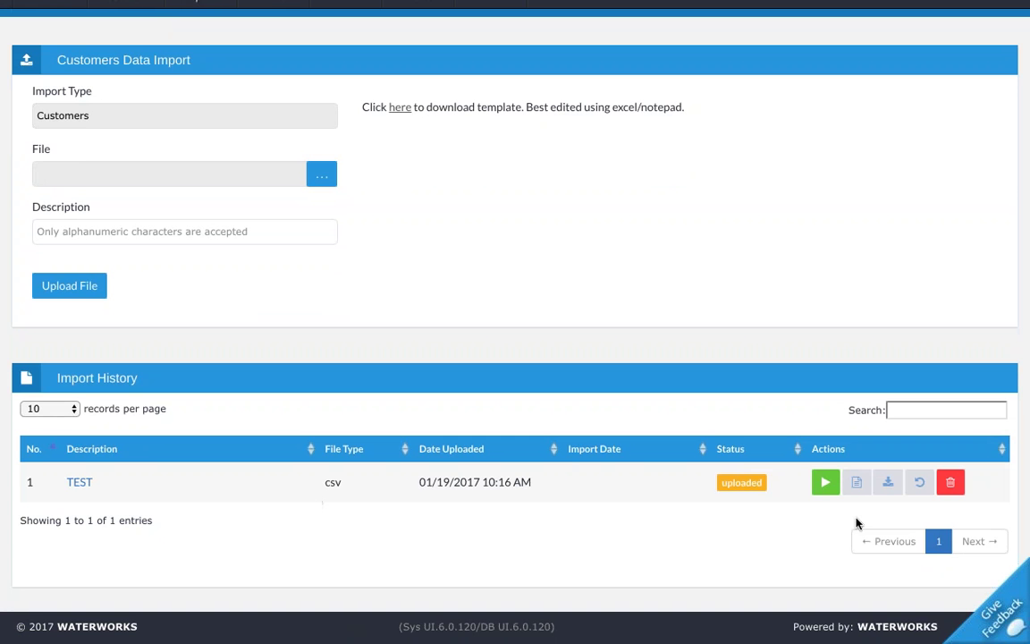
pyautogui.click(825, 484)
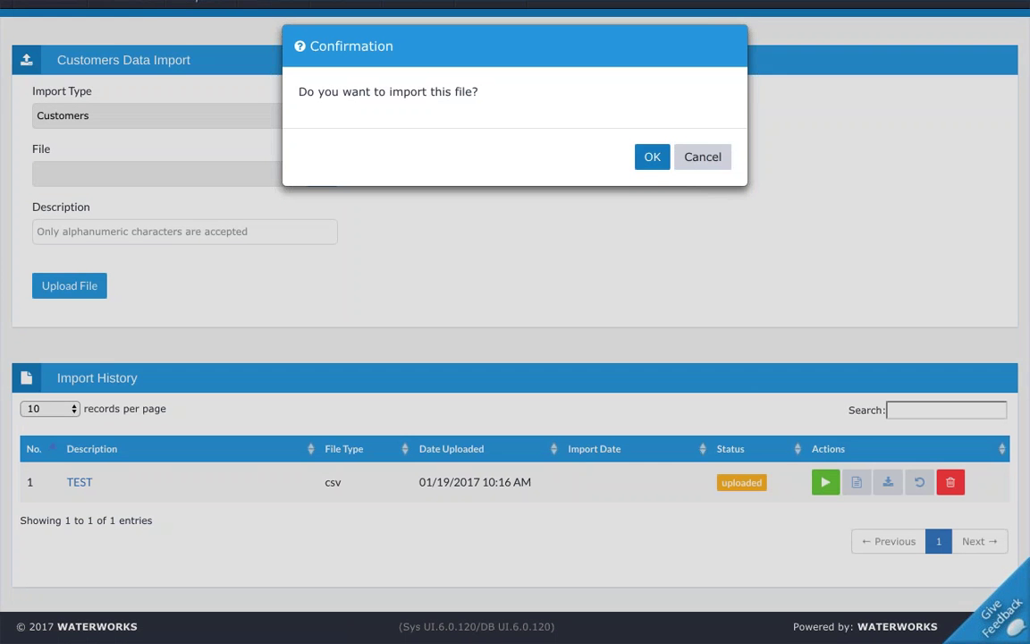
pyautogui.click(652, 157)
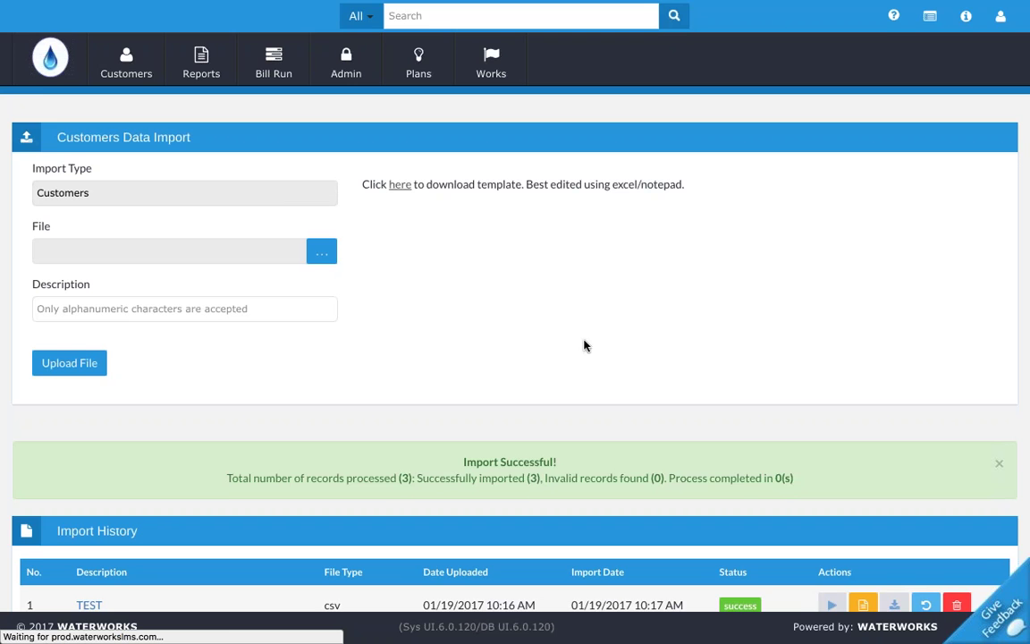
# Step: Check the import result message and the TEST import's final report for errors, and close the report
pyautogui.scroll(-1, 583, 342)
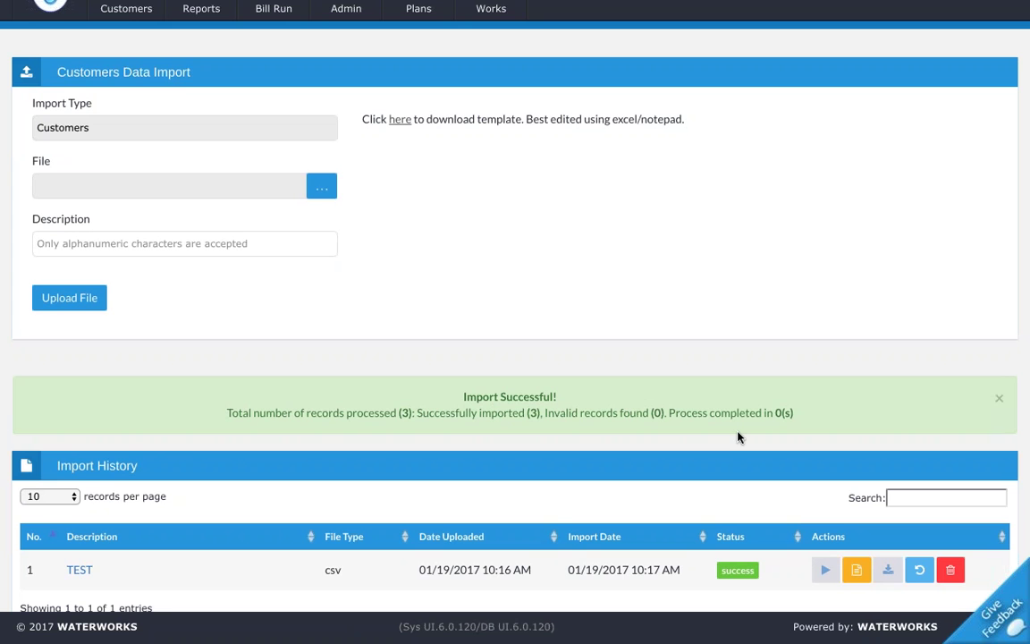
pyautogui.scroll(-2, 739, 437)
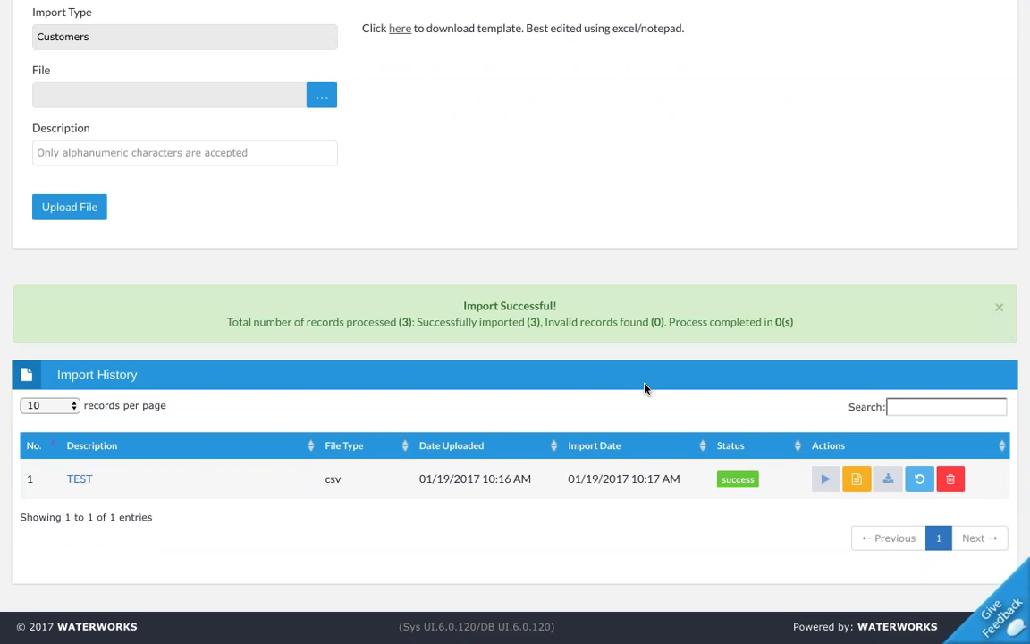
pyautogui.click(860, 483)
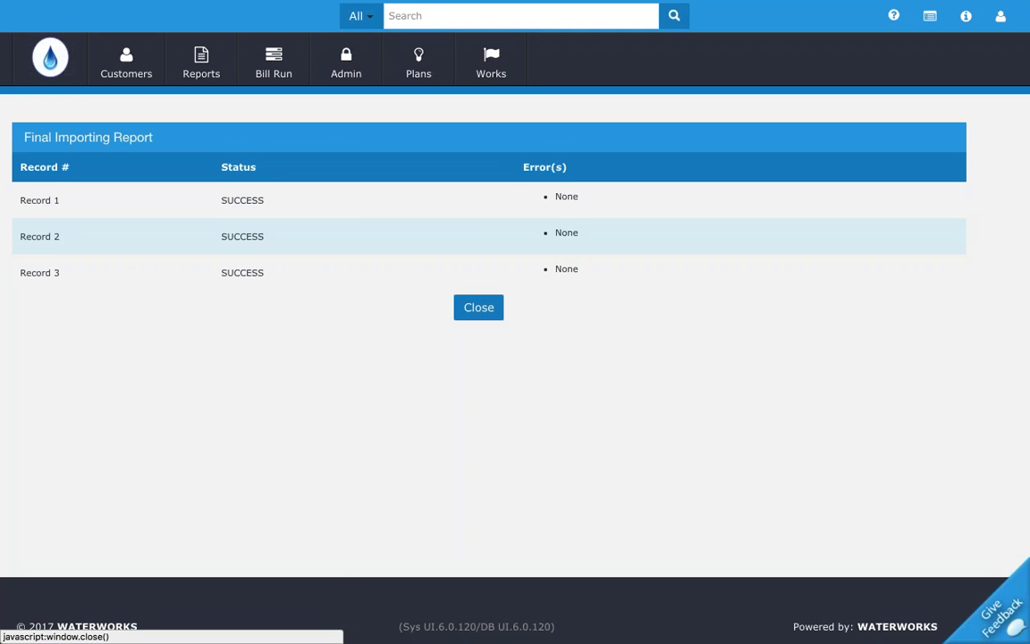
pyautogui.click(478, 307)
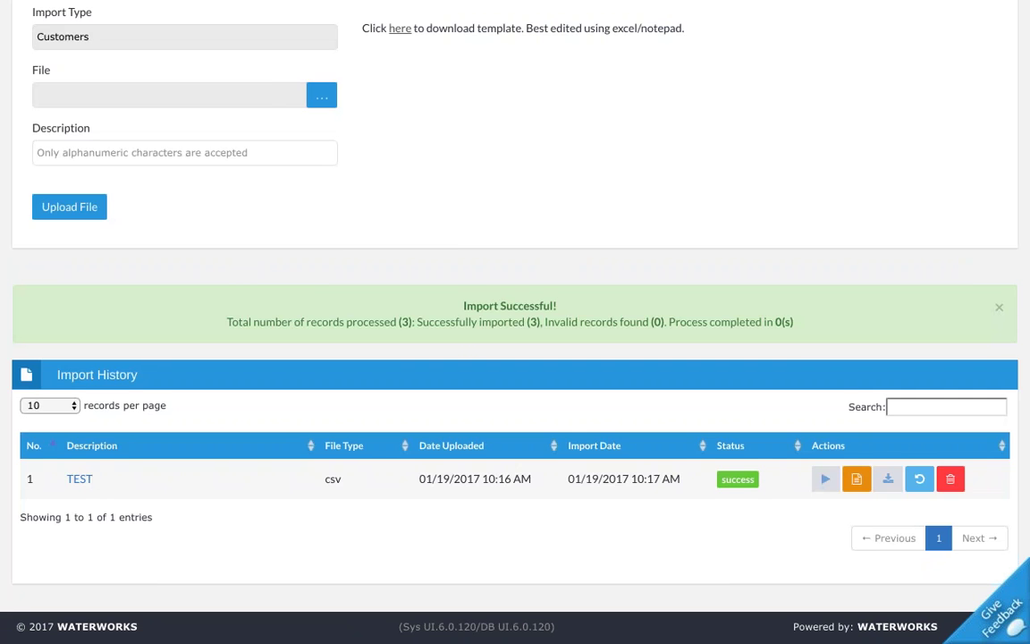
pyautogui.scroll(2, 515, 322)
pyautogui.scroll(-2, 515, 322)
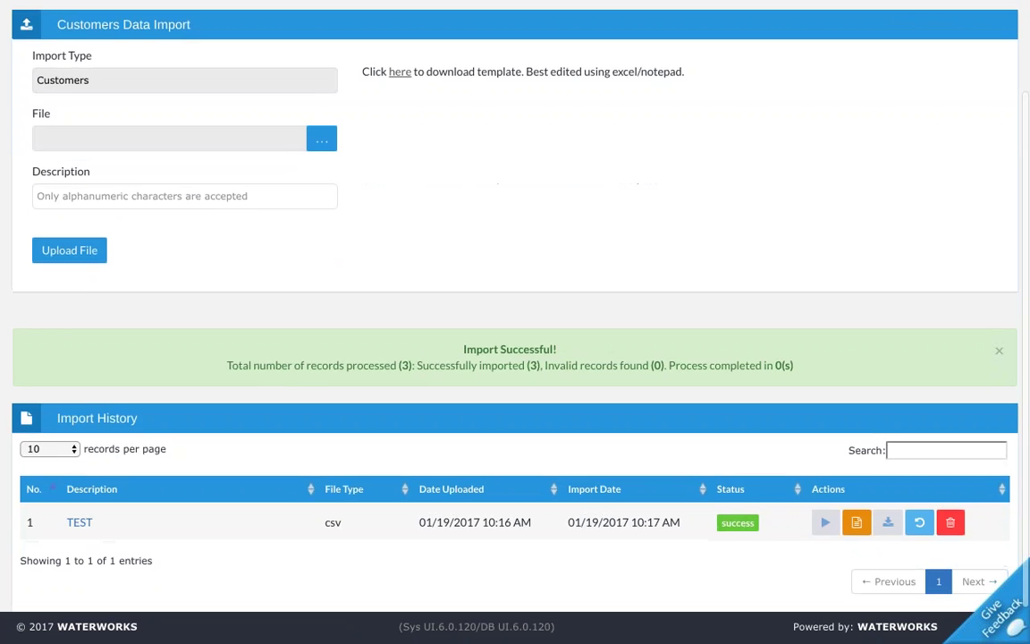
pyautogui.scroll(2, 515, 322)
pyautogui.scroll(-1, 515, 322)
pyautogui.scroll(-2, 515, 322)
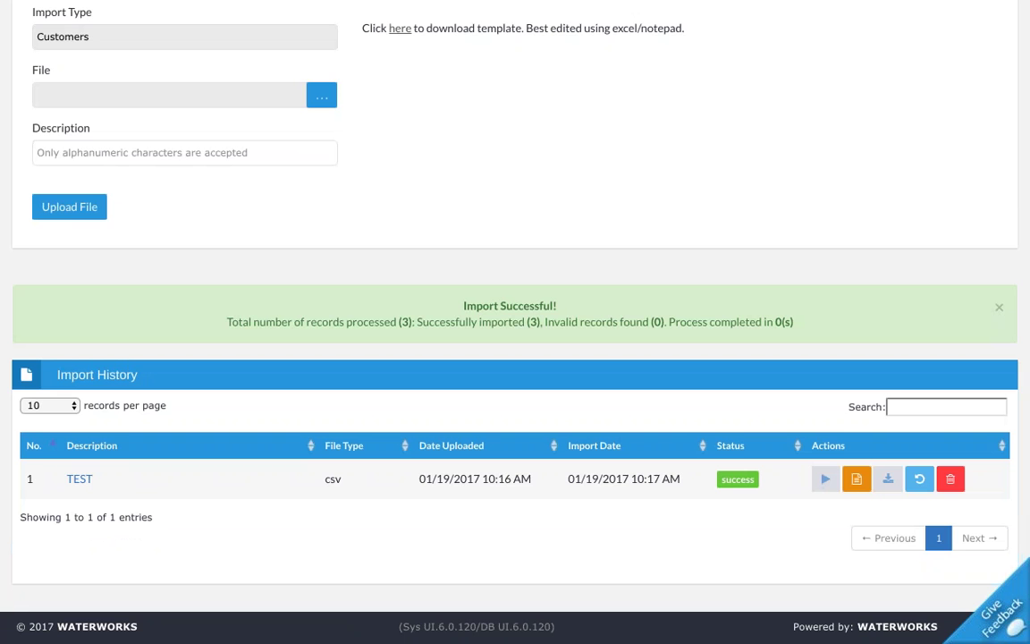